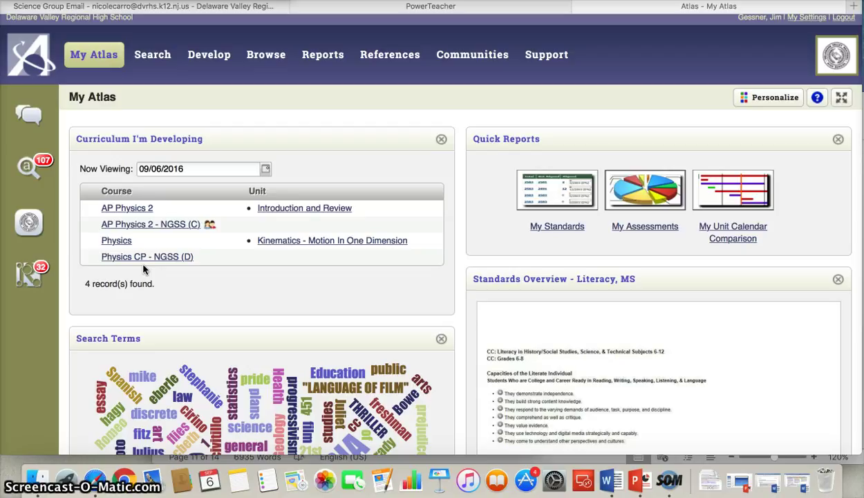
- Open the empty Physics CP - NGSS (D) course and start Copy Unit from its calendar
left_click(150, 270)
mouse_move(147, 256)
left_click(158, 260)
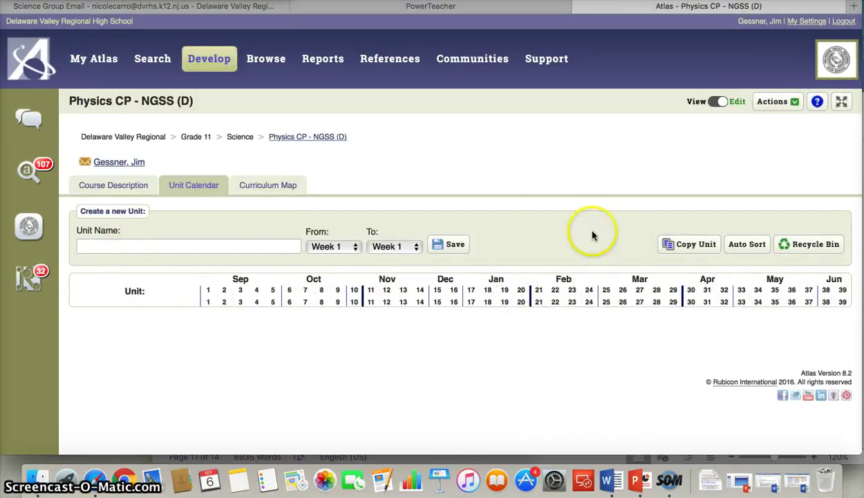
left_click(682, 247)
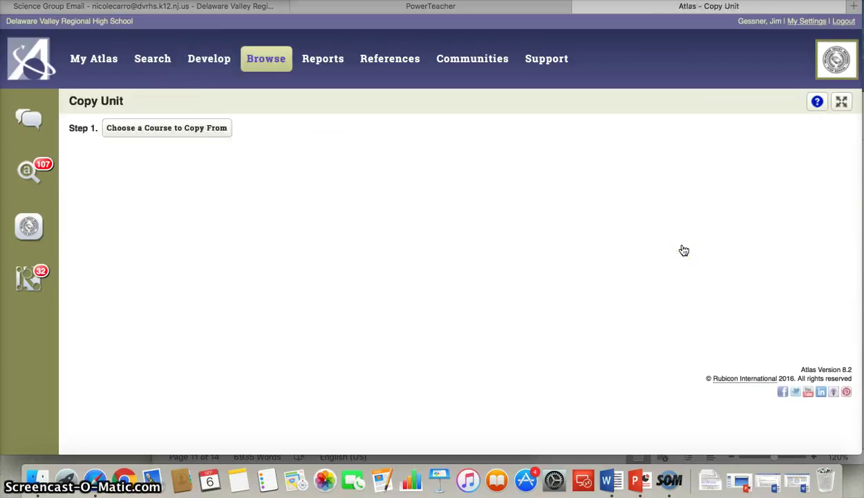
- Browse source courses filtered to Subject Science and Grade 11
left_click(203, 135)
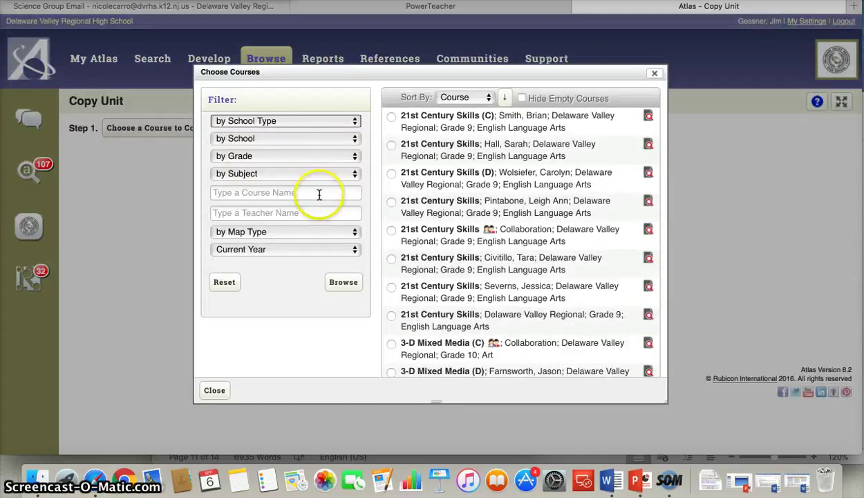
left_click(354, 173)
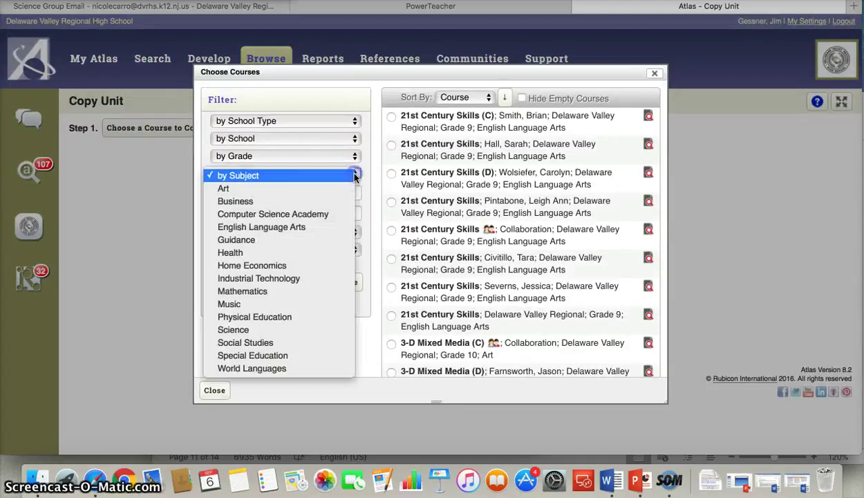
left_click(290, 329)
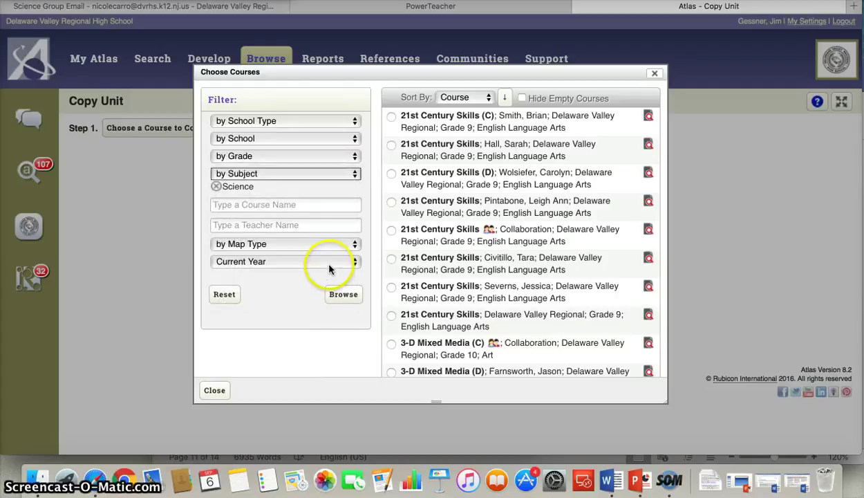
left_click(353, 155)
left_click(320, 196)
left_click(346, 307)
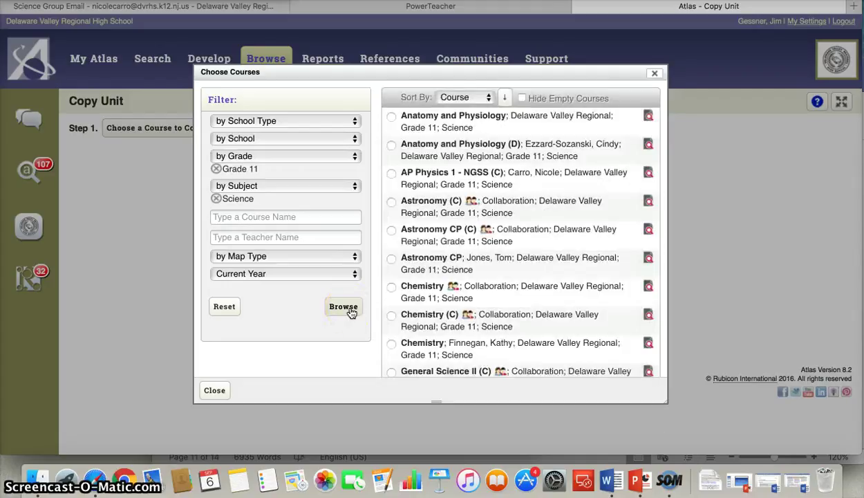
- Page through the results to page 3 listing the Physics CP - NGSS courses
scroll(477, 300, "down", 3)
scroll(482, 299, "up", 3)
scroll(484, 302, "down", 2)
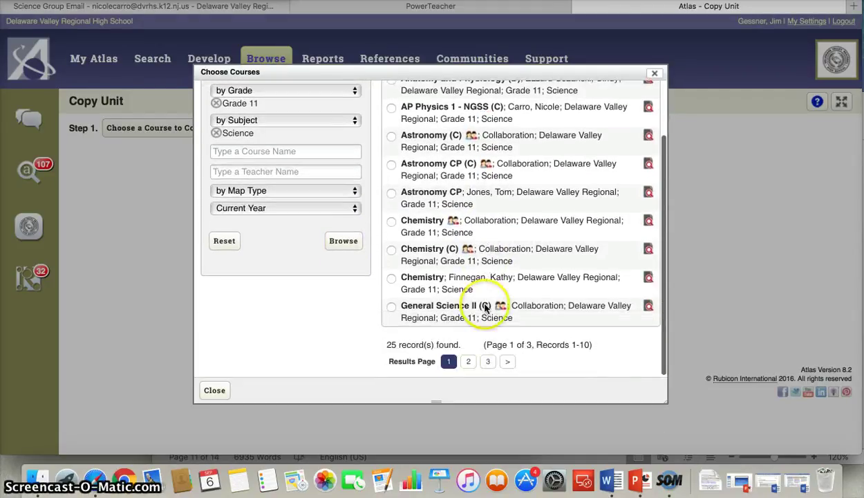
left_click(470, 360)
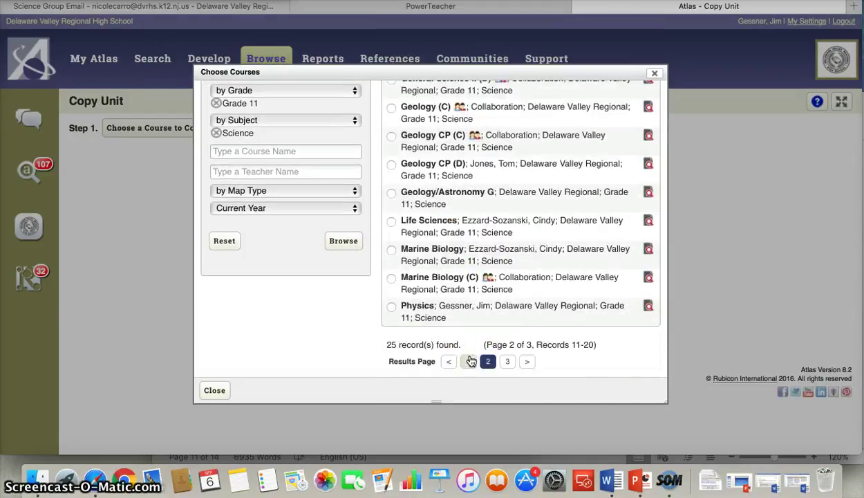
scroll(470, 245, "up", 2)
scroll(470, 246, "down", 2)
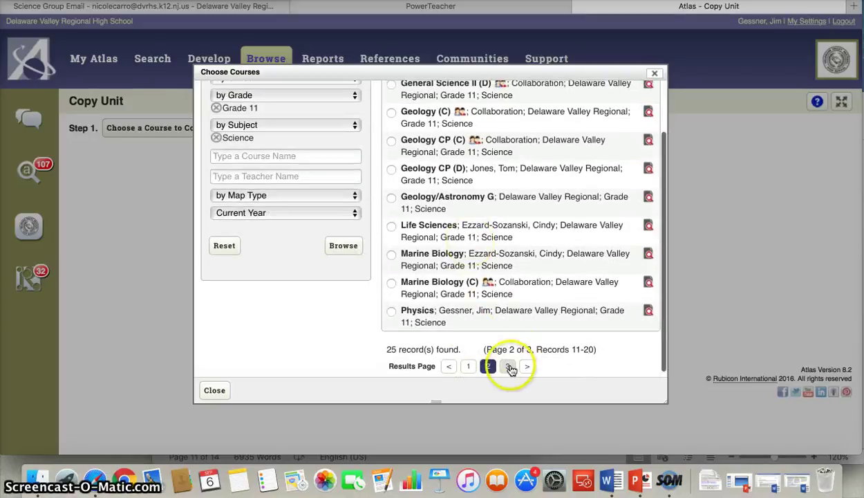
left_click(510, 367)
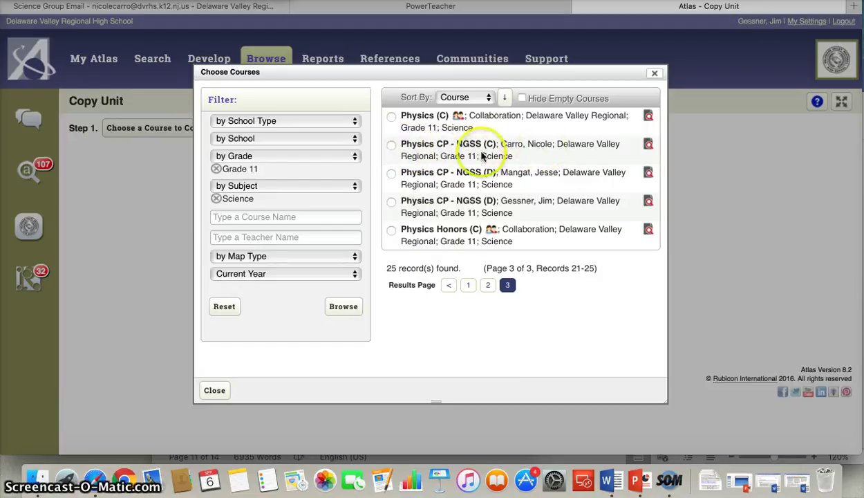
- Pick Physics CP - NGSS (C) as source and tick all nine units, 1D Kinematics through Modern Physics
left_click(393, 145)
left_click(112, 195)
left_click(112, 215)
left_click(112, 235)
left_click(112, 257)
left_click(112, 277)
left_click(112, 298)
left_click(112, 319)
left_click(112, 339)
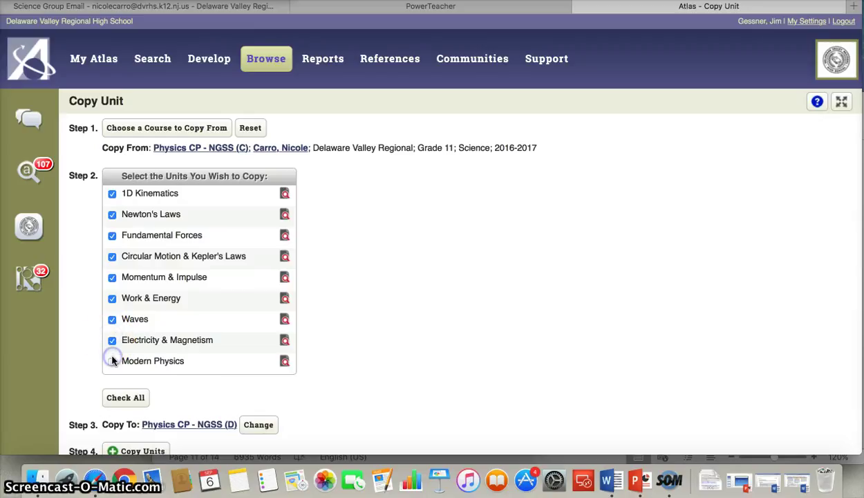
left_click(112, 360)
scroll(285, 337, "down", 2)
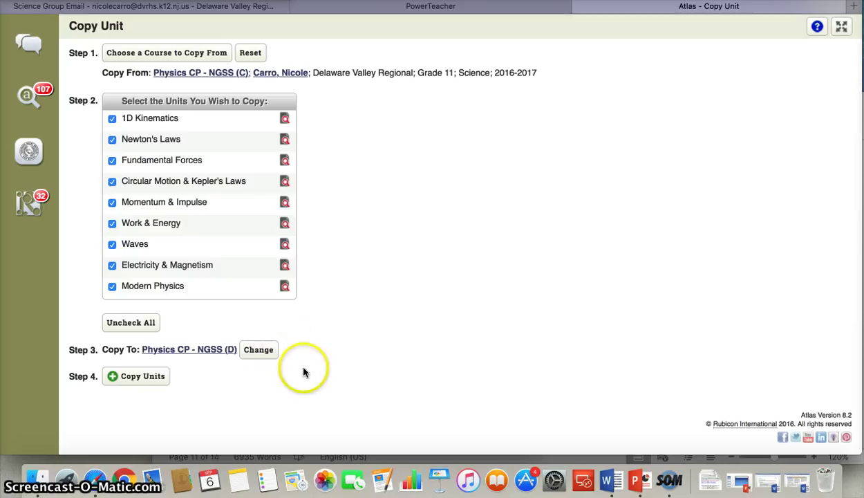
- Copy the nine checked units, confirm, and check the September–June calendar
left_click(152, 381)
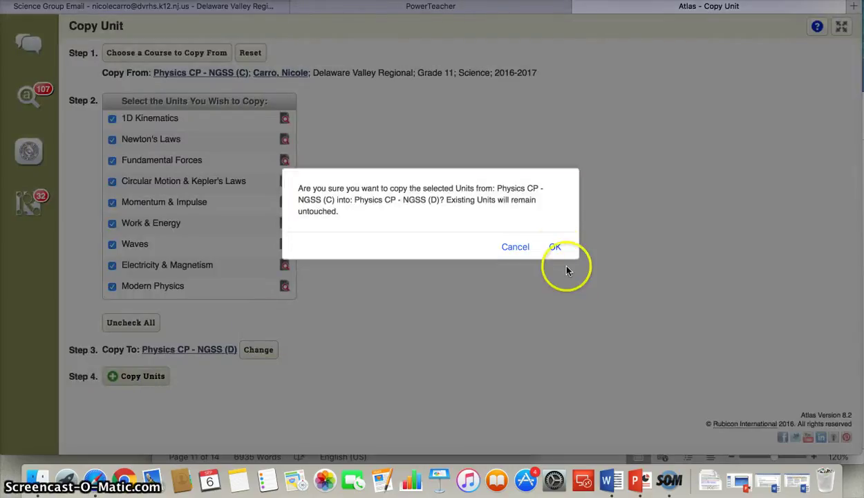
left_click(555, 248)
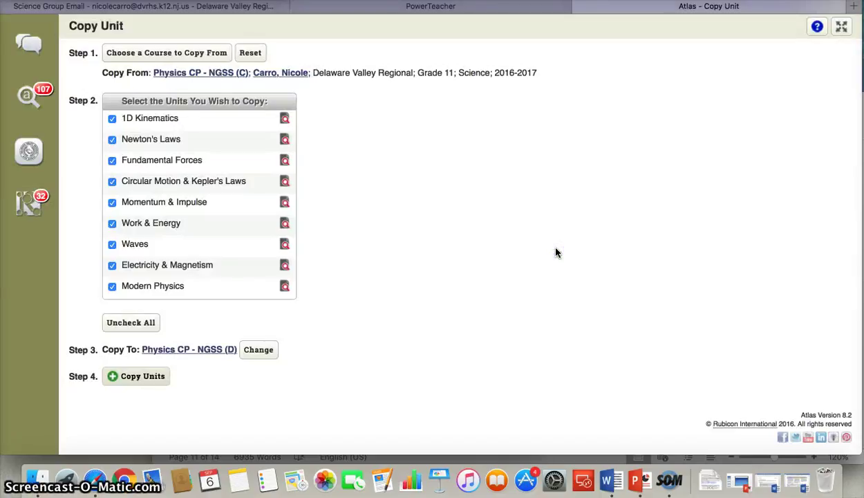
scroll(556, 252, "up", 2)
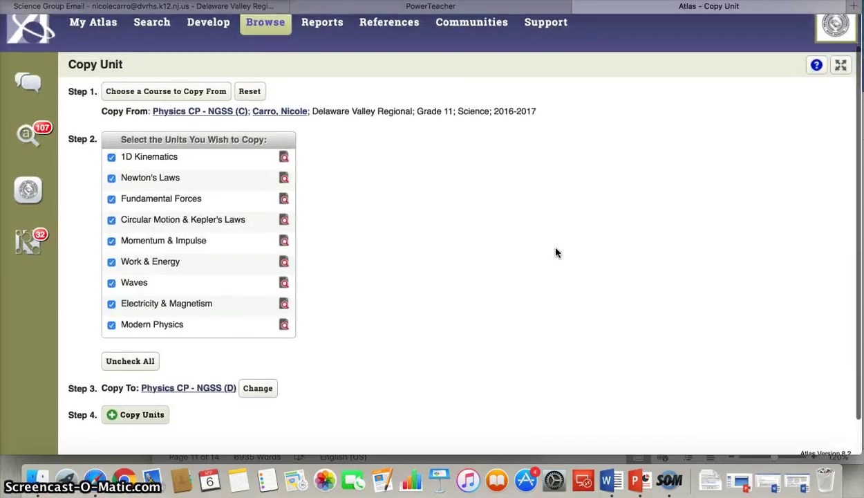
scroll(556, 252, "down", 2)
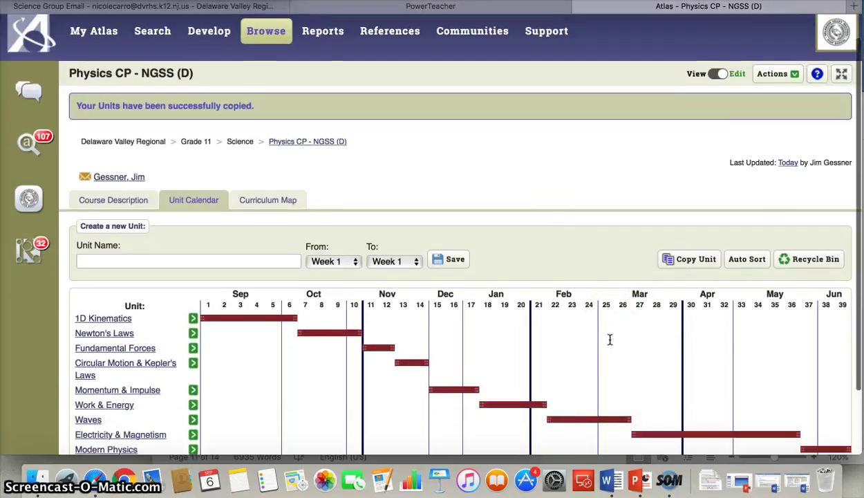
scroll(609, 338, "down", 4)
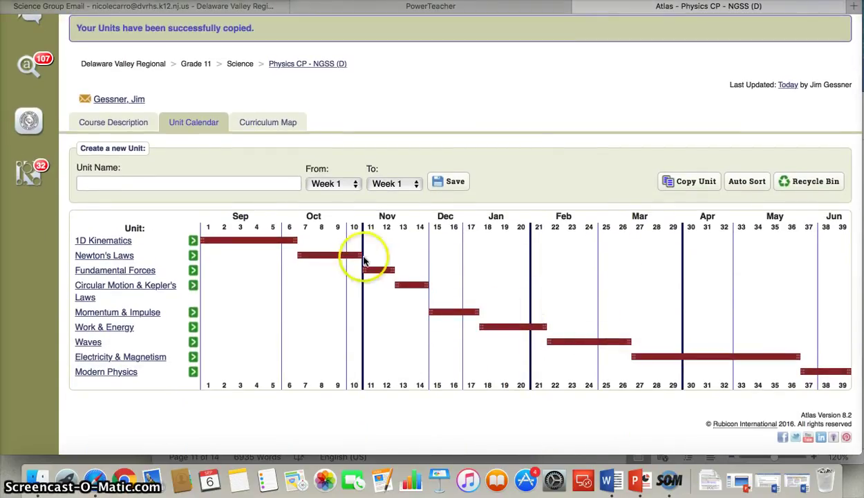
- Open the copied 1D Kinematics unit and scroll through its summary and essential questions
left_click(90, 242)
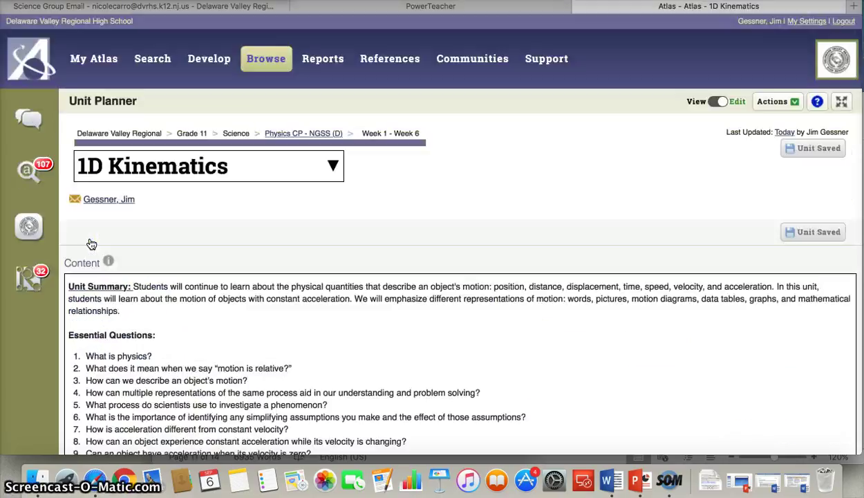
scroll(476, 359, "down", 1)
scroll(475, 358, "down", 5)
scroll(477, 359, "down", 4)
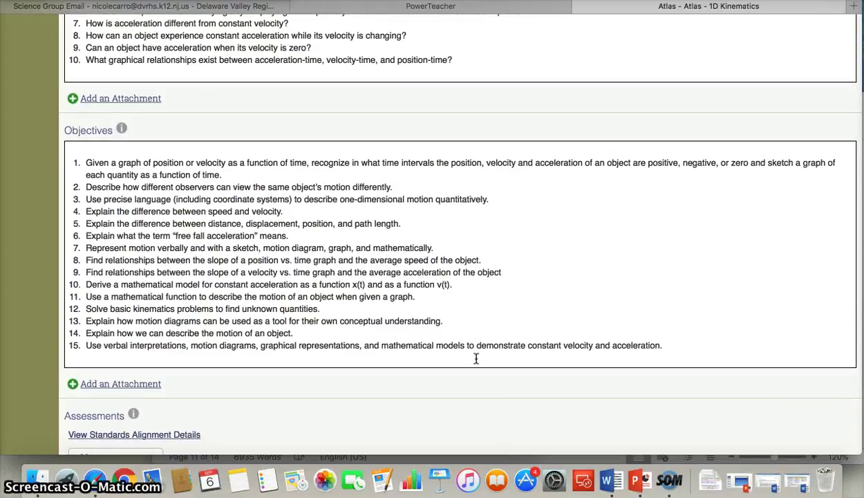
scroll(476, 358, "down", 5)
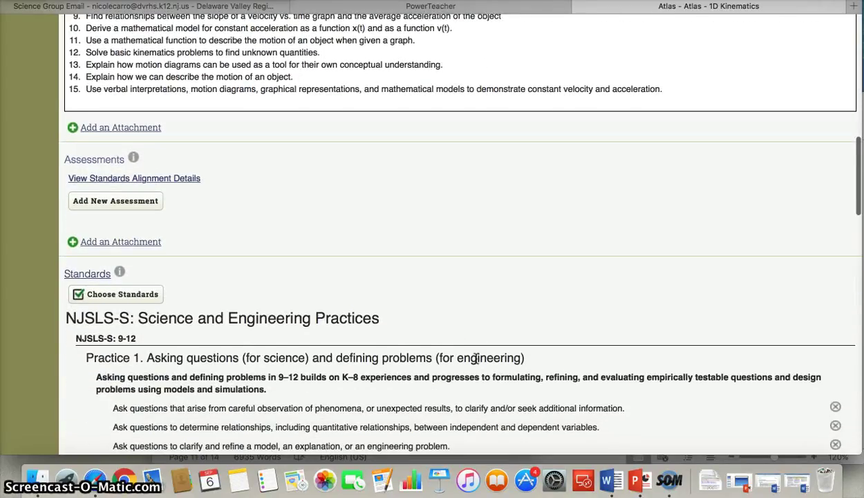
scroll(476, 358, "down", 1)
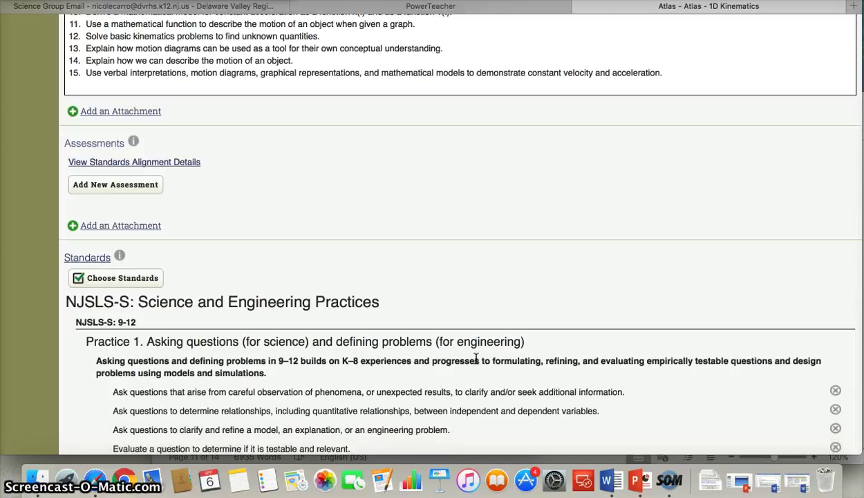
- Continue down the 1D Kinematics Unit Planner to review its objectives and standards
left_click(144, 192)
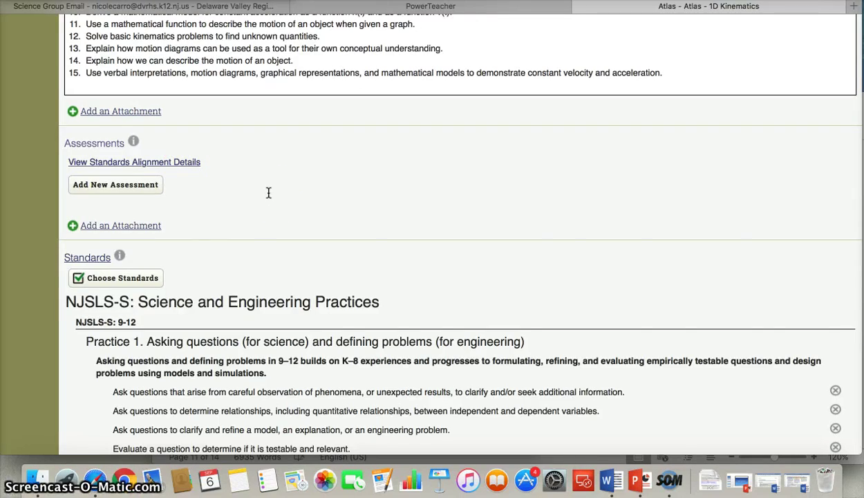
scroll(269, 193, "down", 2)
scroll(270, 183, "down", 3)
scroll(270, 154, "down", 4)
scroll(256, 151, "down", 3)
scroll(276, 145, "down", 5)
scroll(276, 137, "down", 3)
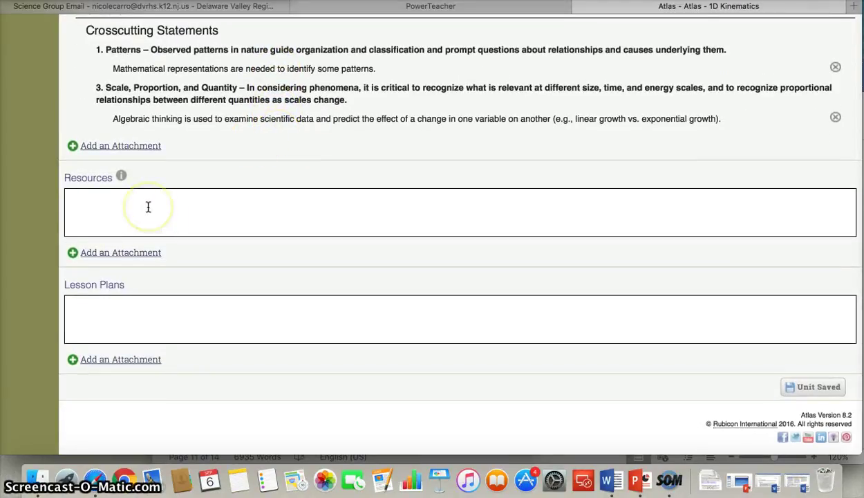
- Open the Lesson Plans section of 1D Kinematics for editing and look it over
left_click(111, 308)
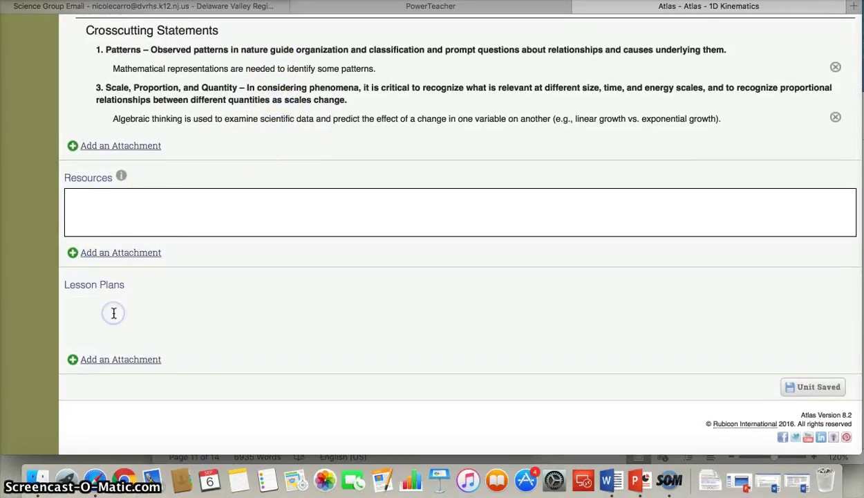
scroll(206, 367, "down", 3)
scroll(410, 302, "up", 10)
scroll(411, 303, "up", 5)
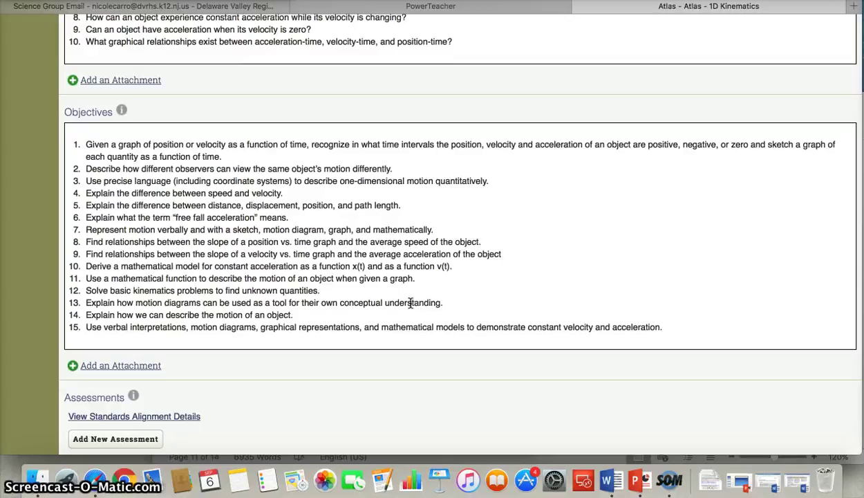
scroll(523, 160, "up", 15)
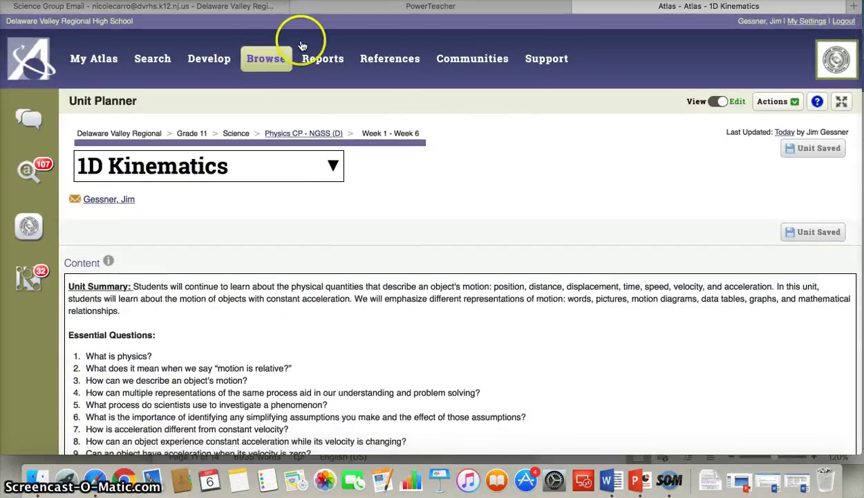